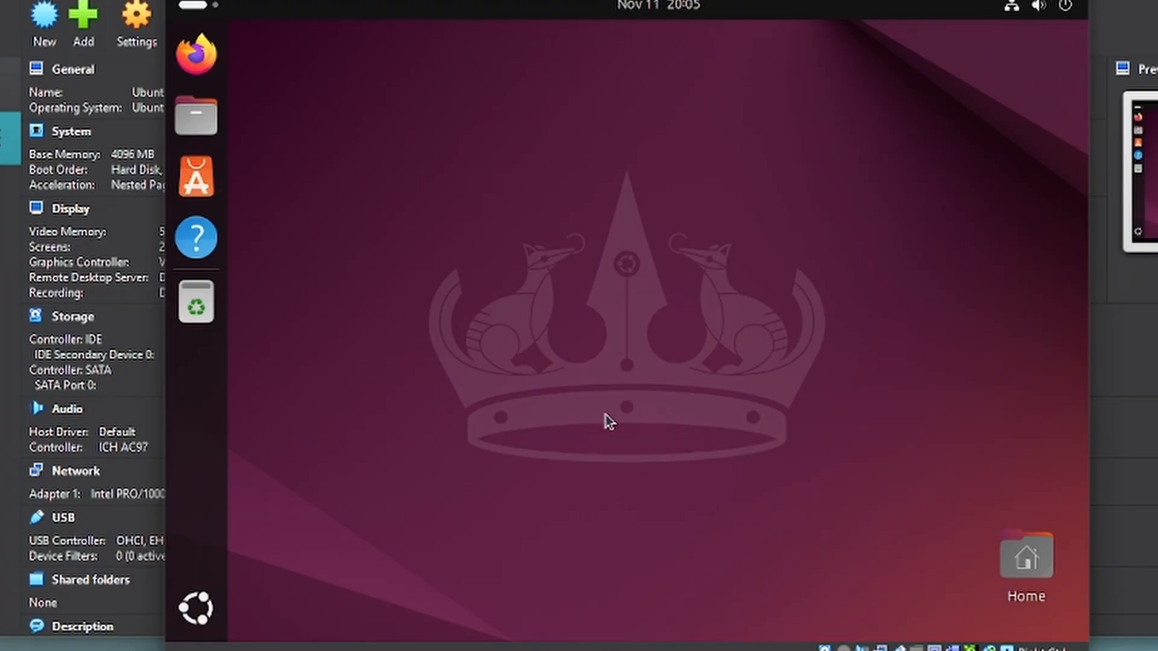
# - Launch Settings from the app grid and go to System › Users
pyautogui.click(198, 624)
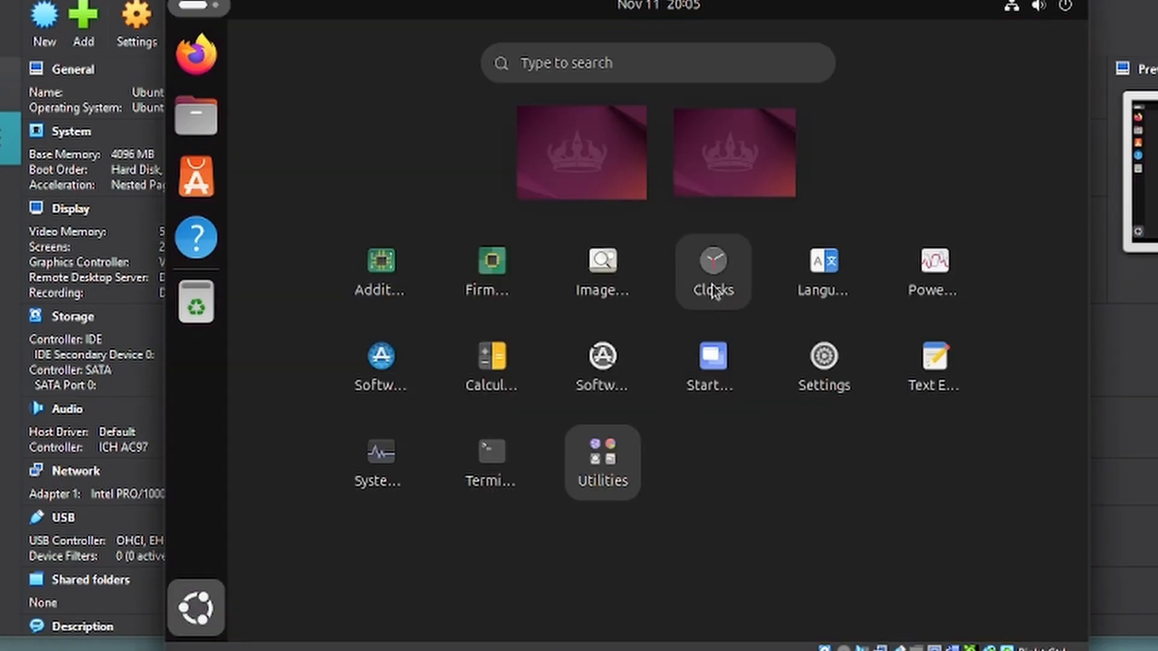
pyautogui.click(832, 381)
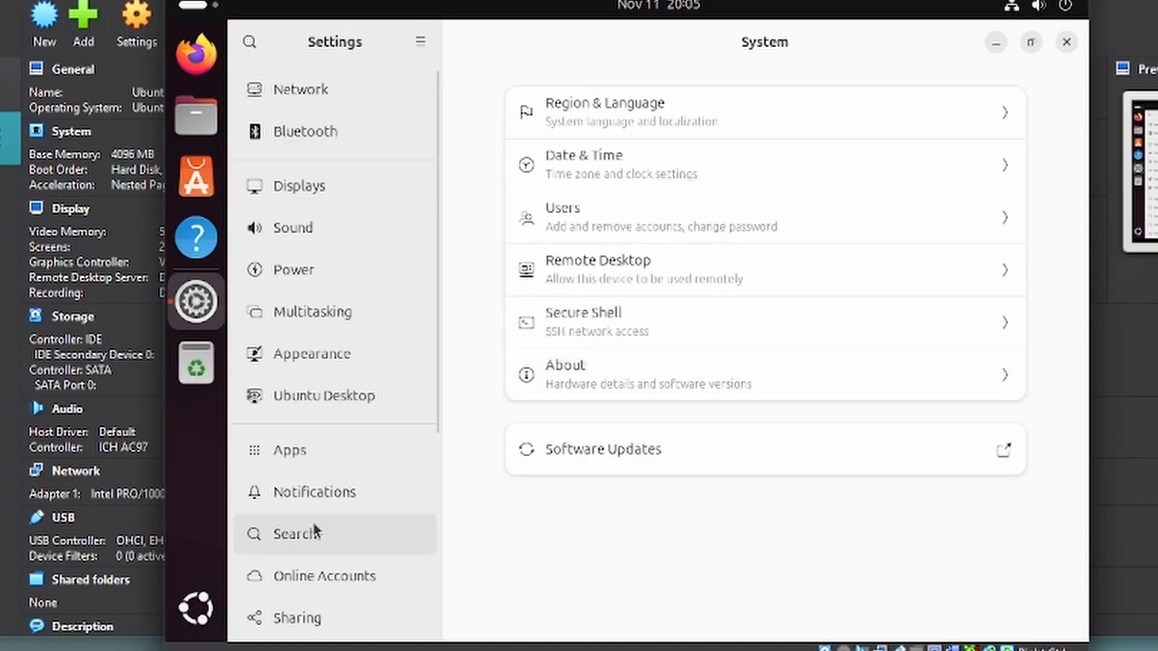
pyautogui.scroll(-5, 313, 522)
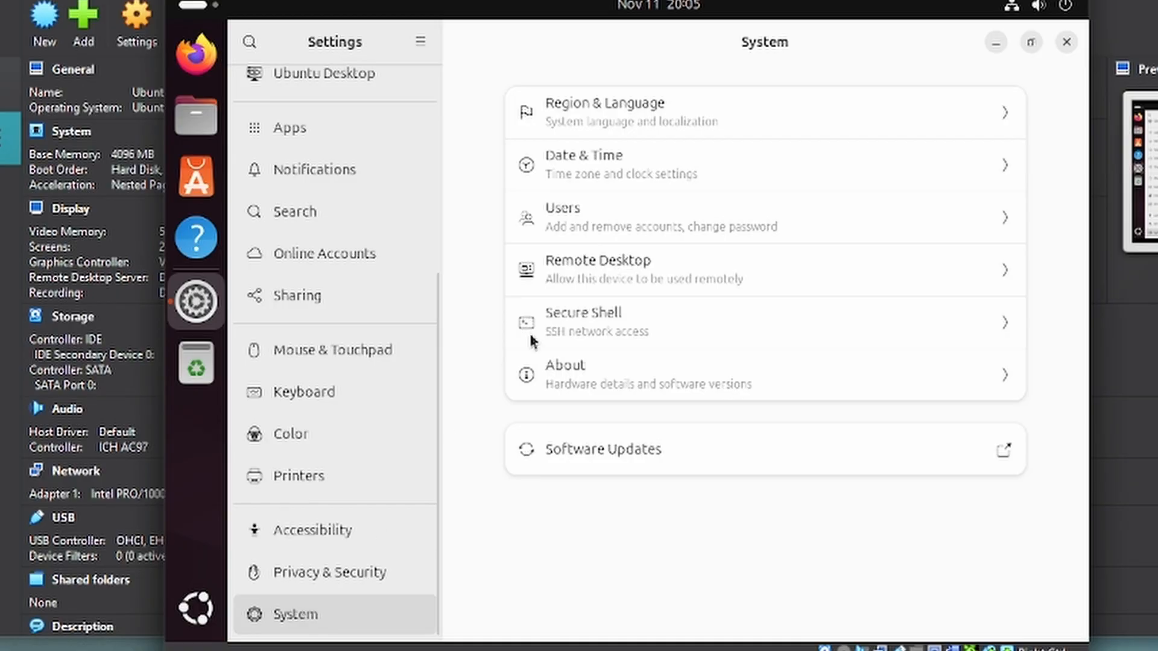
pyautogui.click(592, 217)
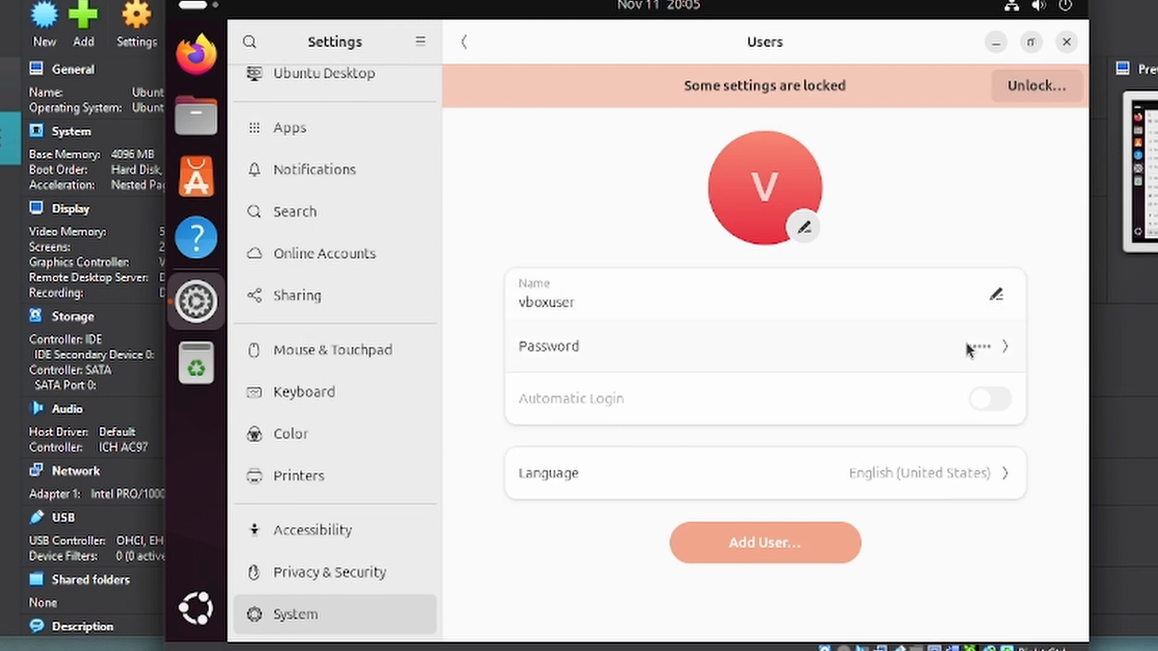
# - Change vboxuser's password by entering the current password, a new one and its confirmation
pyautogui.click(1004, 347)
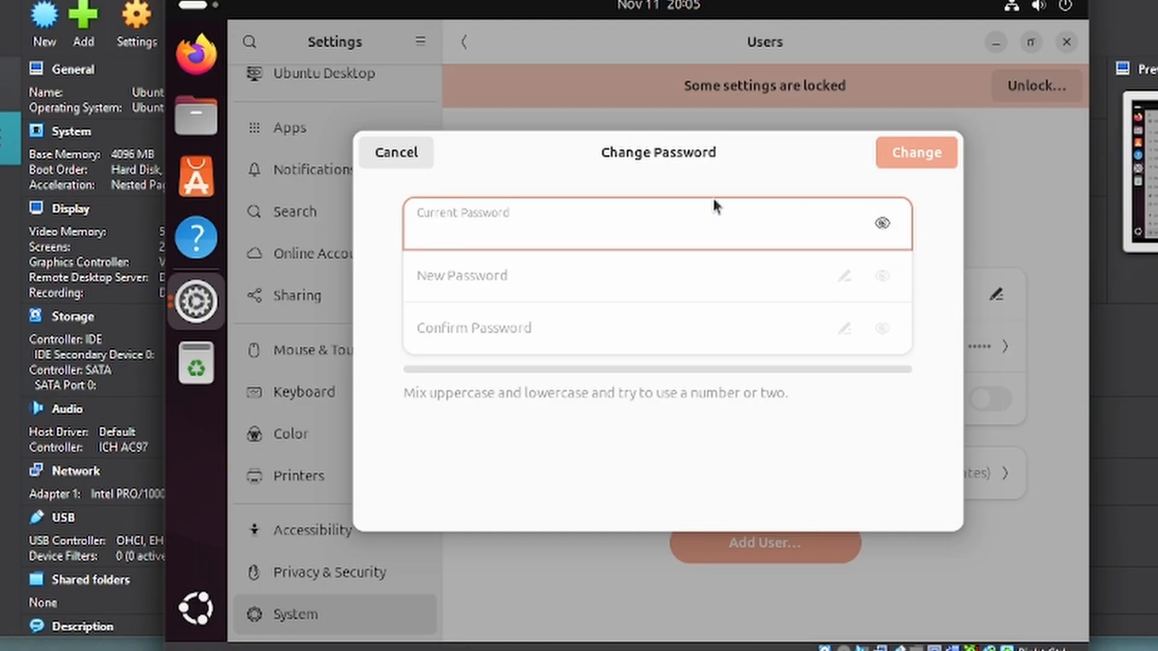
pyautogui.write('•••••••••')
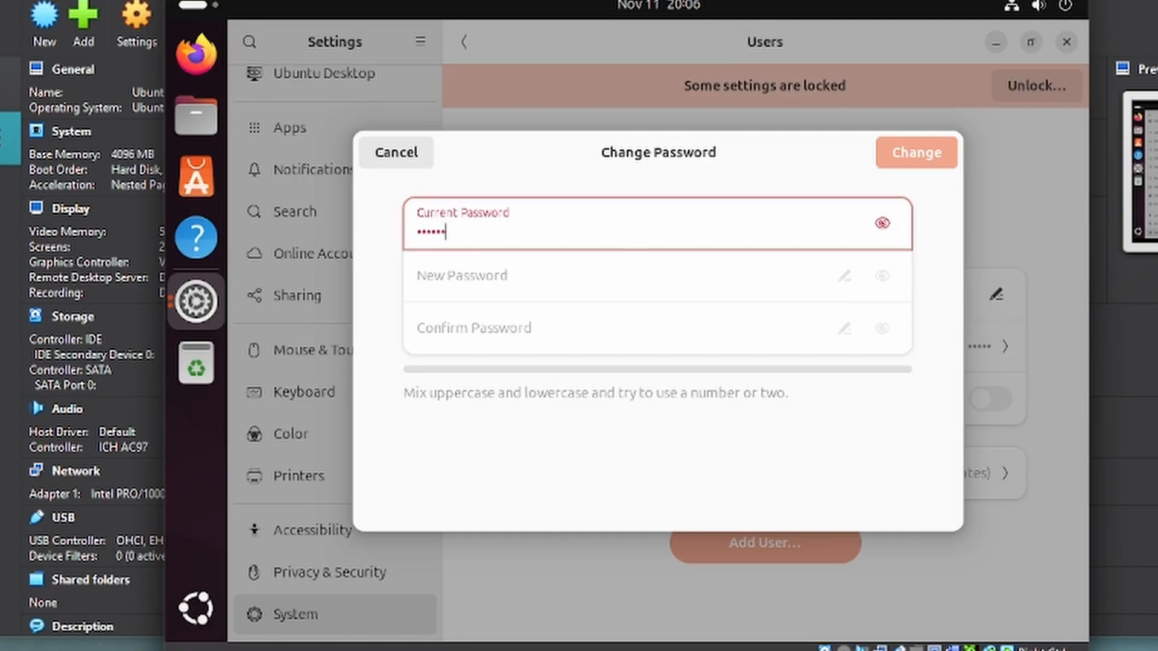
pyautogui.press('Tab')
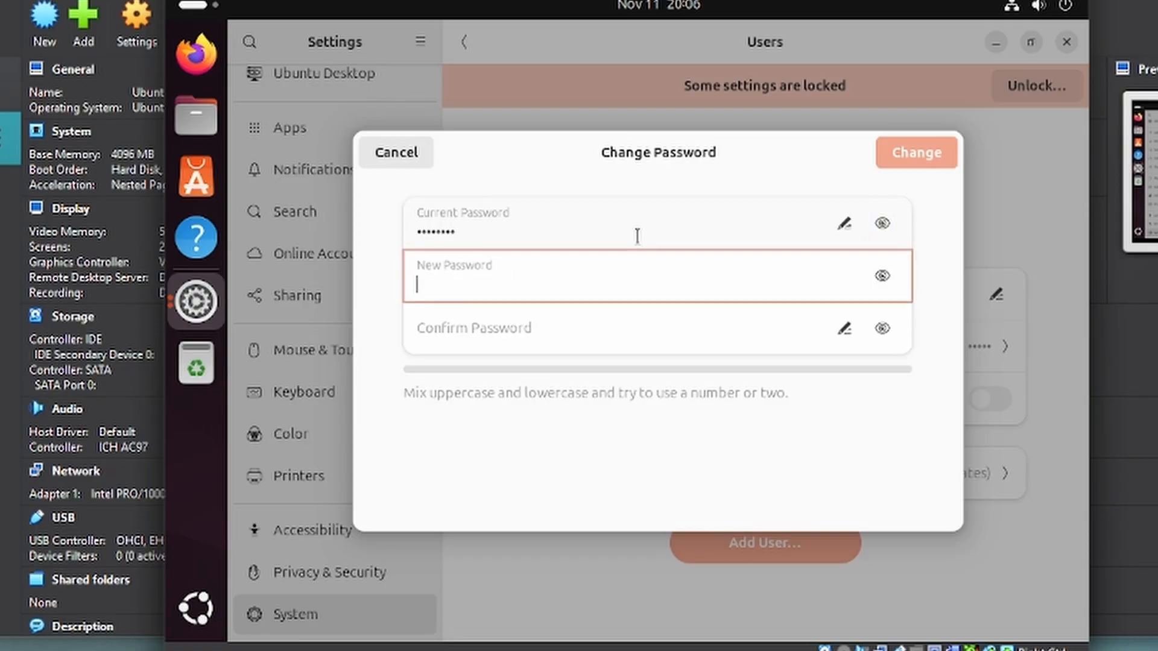
pyautogui.write('•')
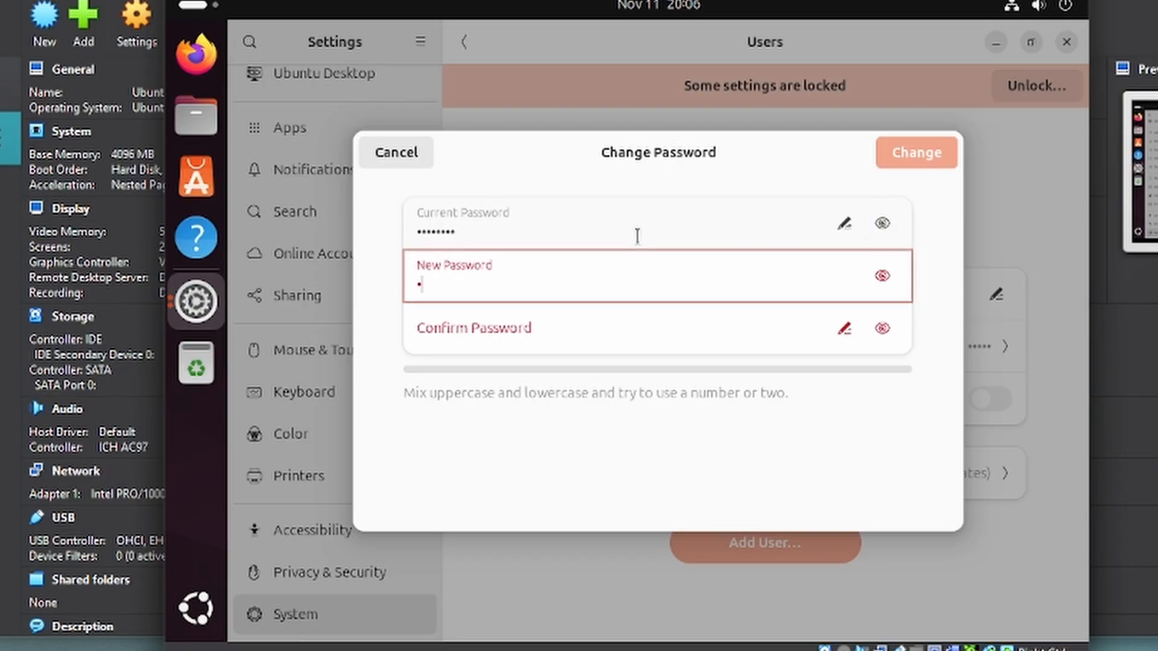
pyautogui.press('BackSpace')
pyautogui.write('•••••••••')
pyautogui.press('Tab')
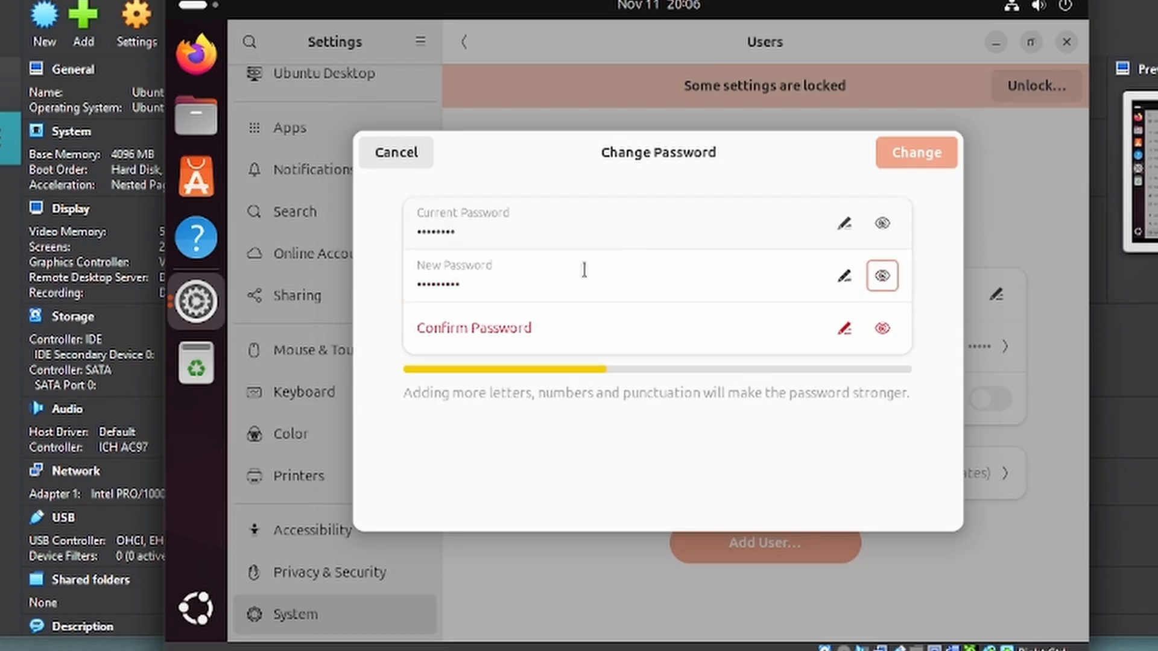
pyautogui.click(562, 330)
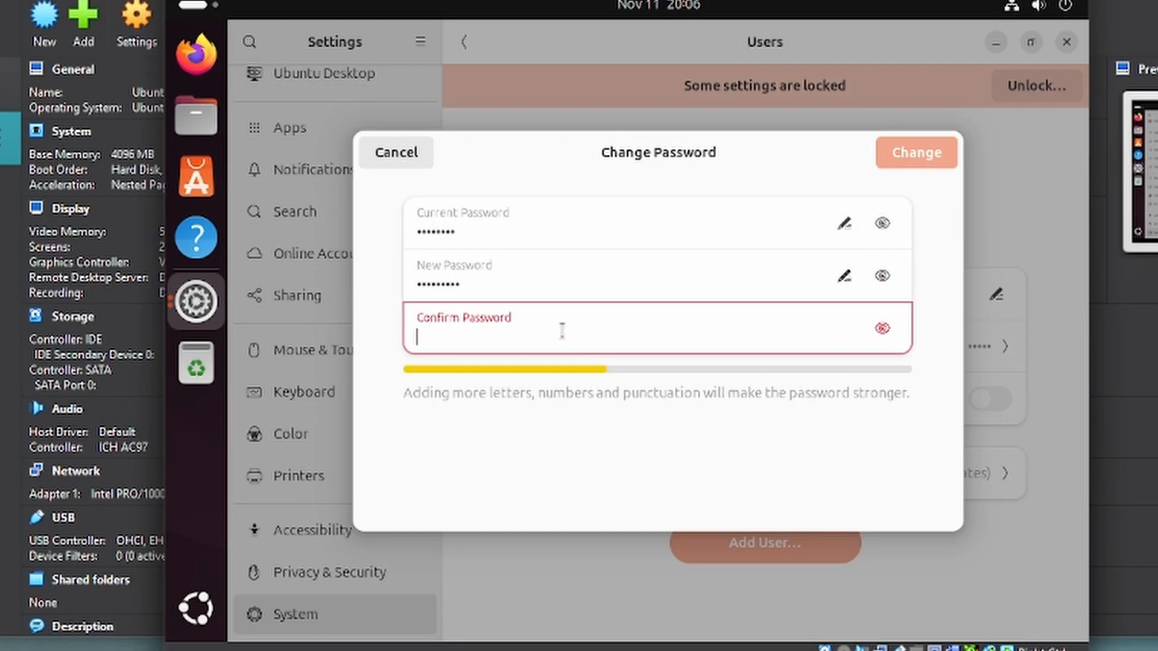
pyautogui.write('•••••••••')
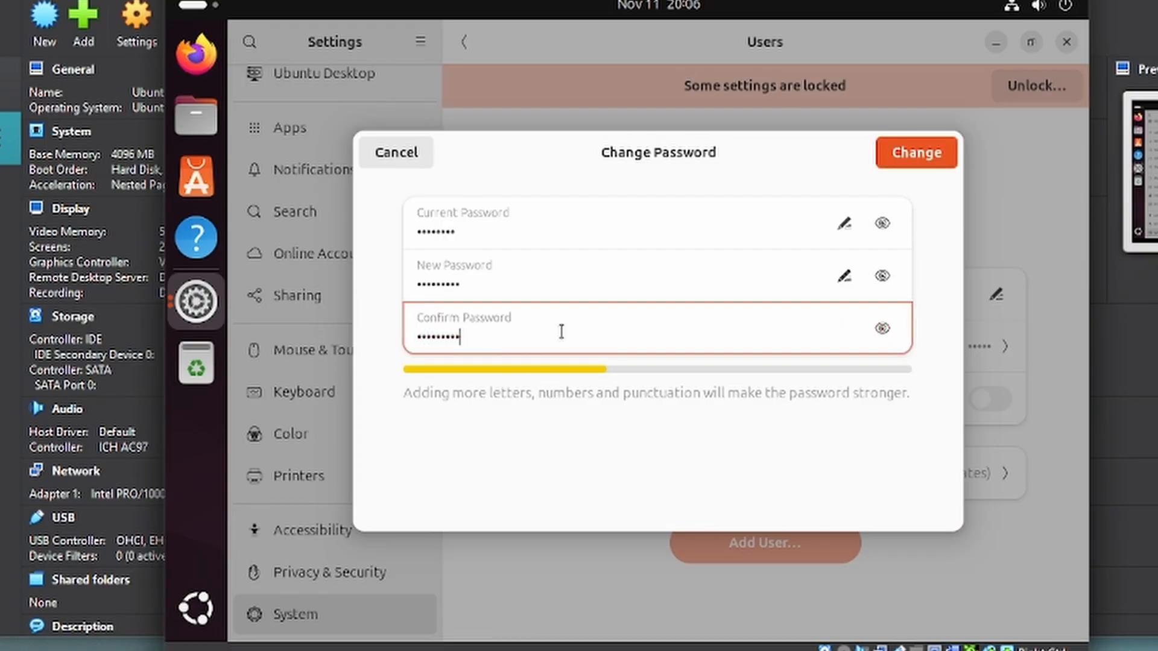
pyautogui.click(908, 160)
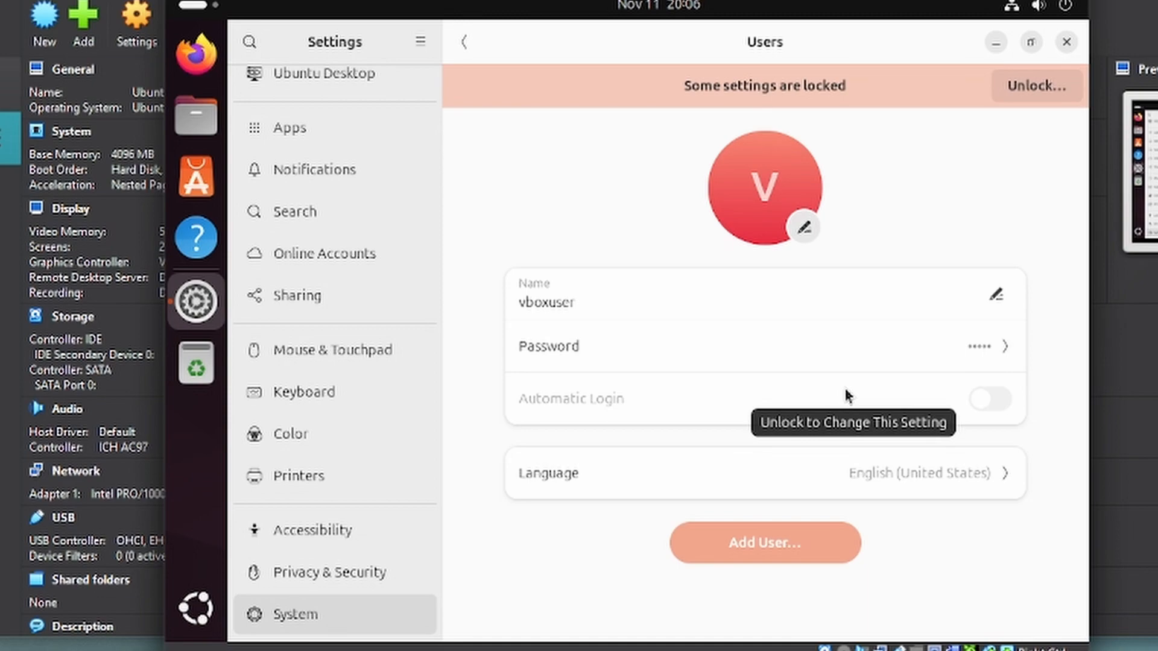
# - Unlock the Users page with the admin password and open the Add User form
pyautogui.click(996, 300)
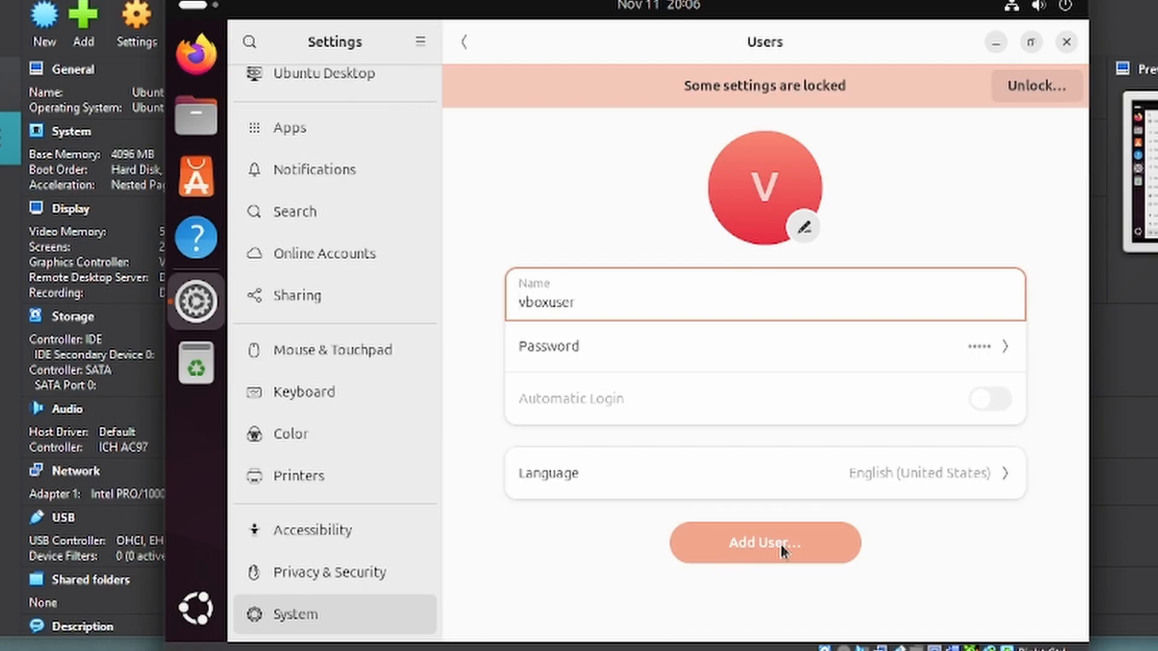
pyautogui.click(1029, 88)
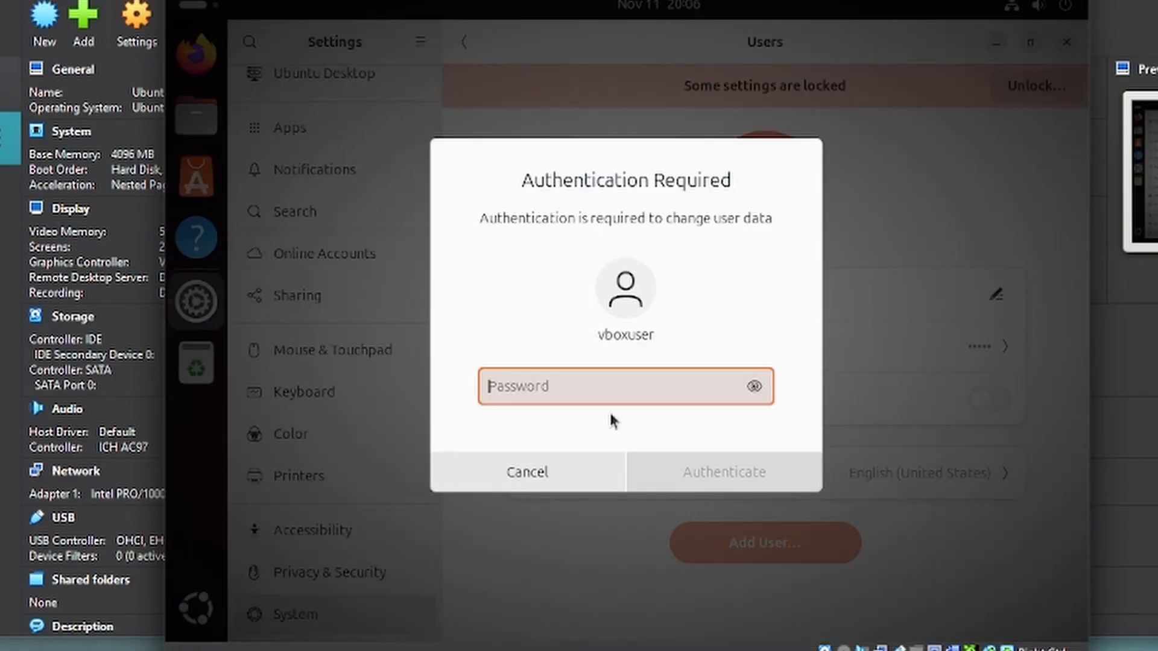
pyautogui.write('•••••')
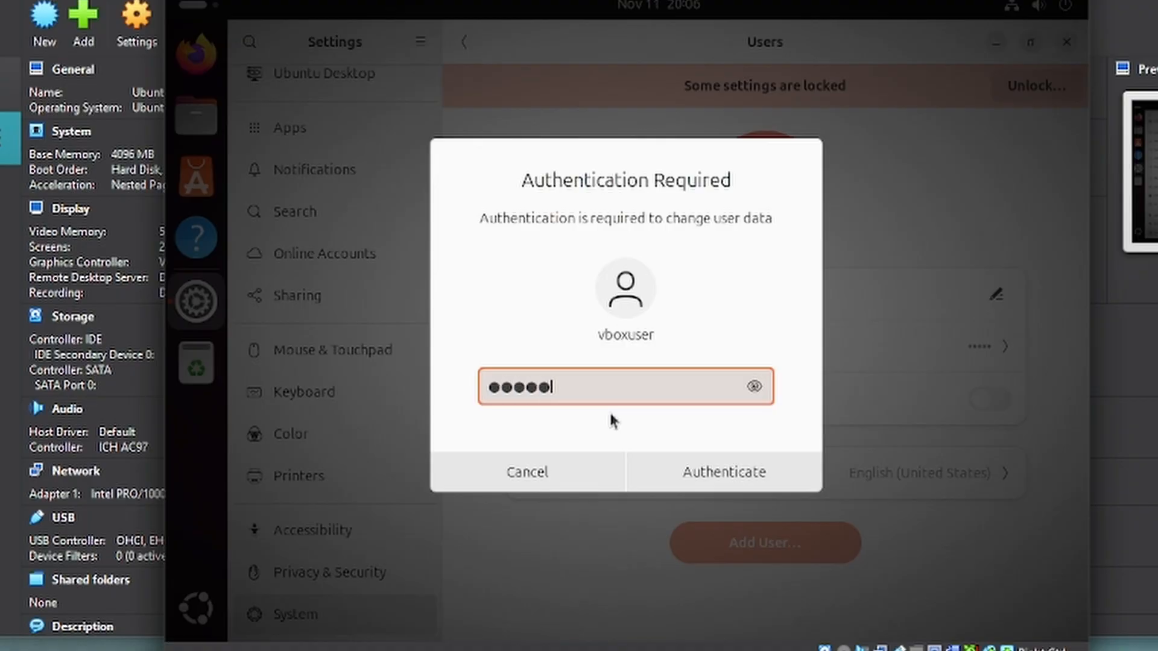
pyautogui.write('•••••')
pyautogui.press('Return')
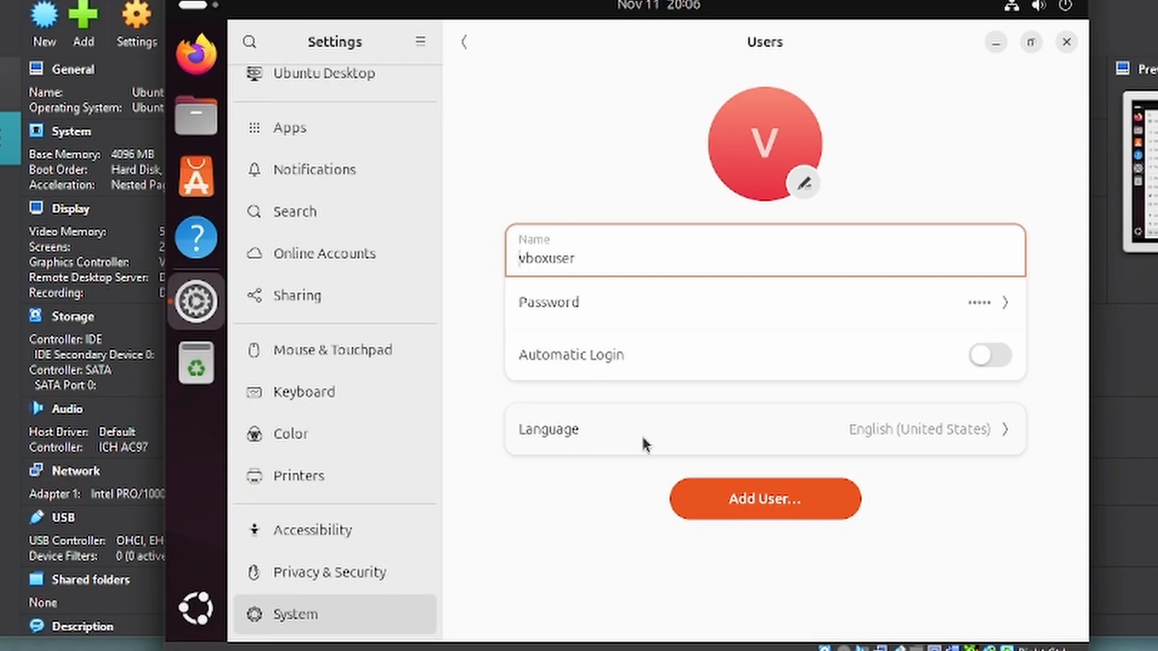
pyautogui.click(745, 505)
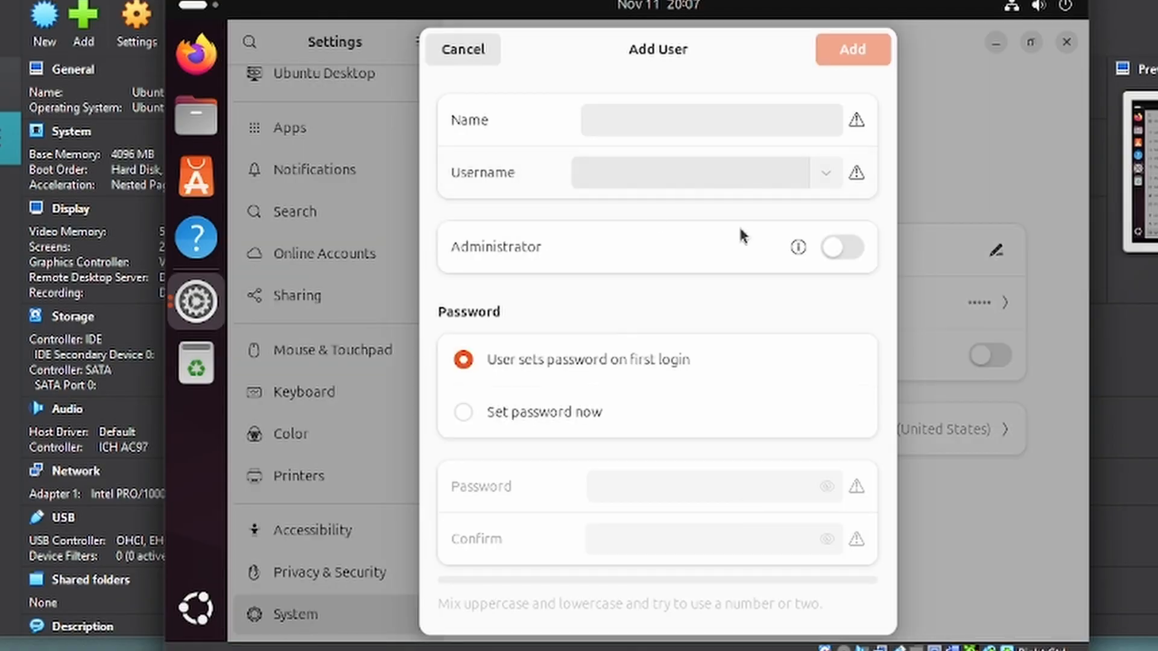
# - Enter the full name John in the Add User dialog, fixing the capitalisation
pyautogui.click(848, 253)
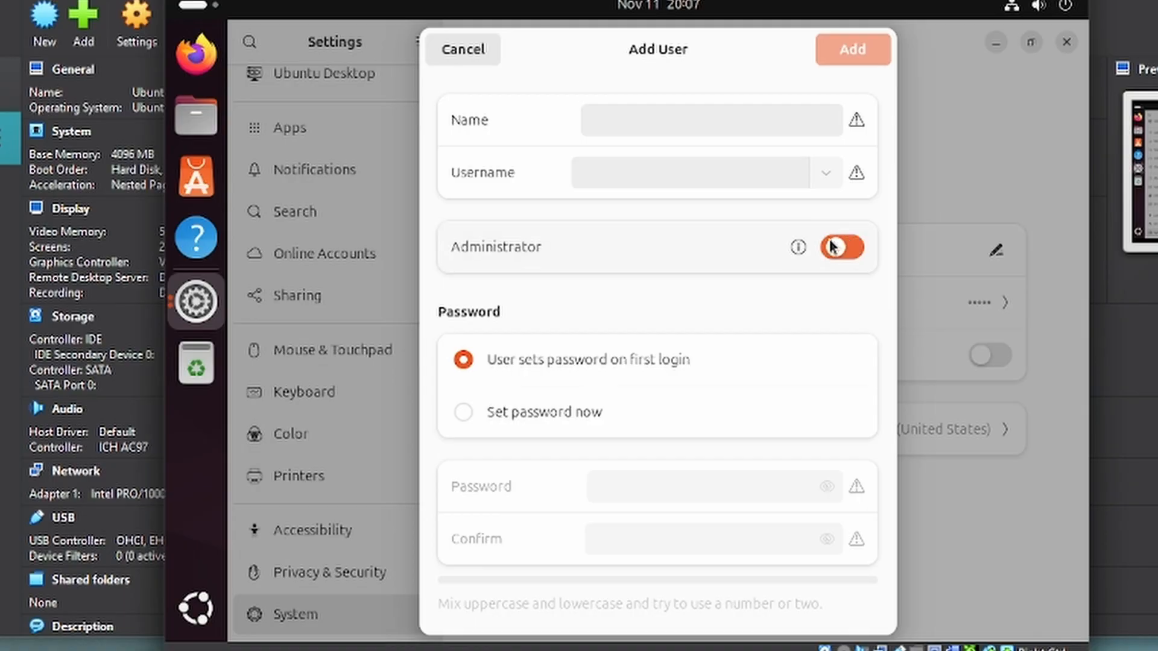
pyautogui.click(610, 134)
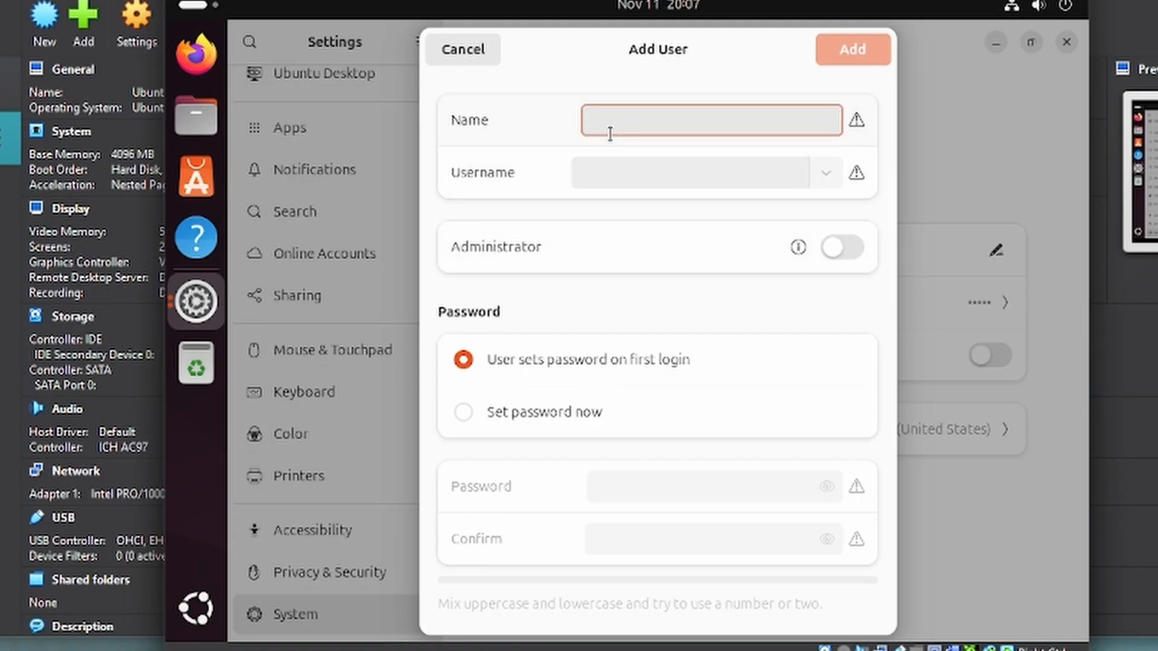
pyautogui.write('JOhn')
pyautogui.press('BackSpace')
pyautogui.press('BackSpace')
pyautogui.press('BackSpace')
pyautogui.write('ohn')
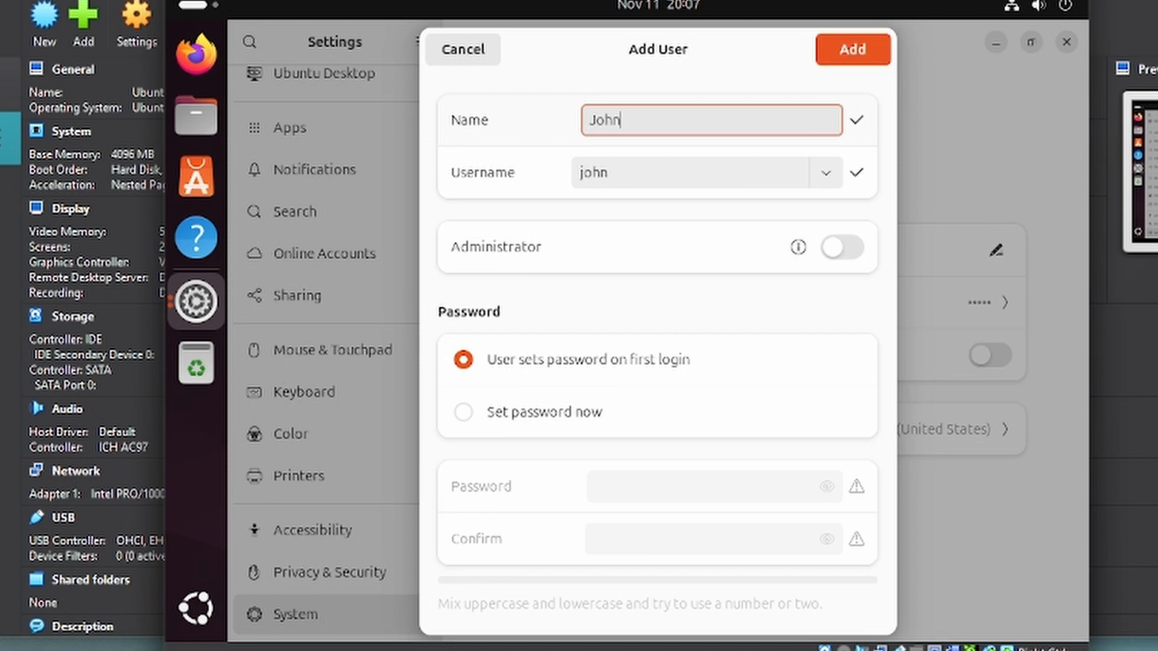
pyautogui.press('Tab')
pyautogui.press('Tab')
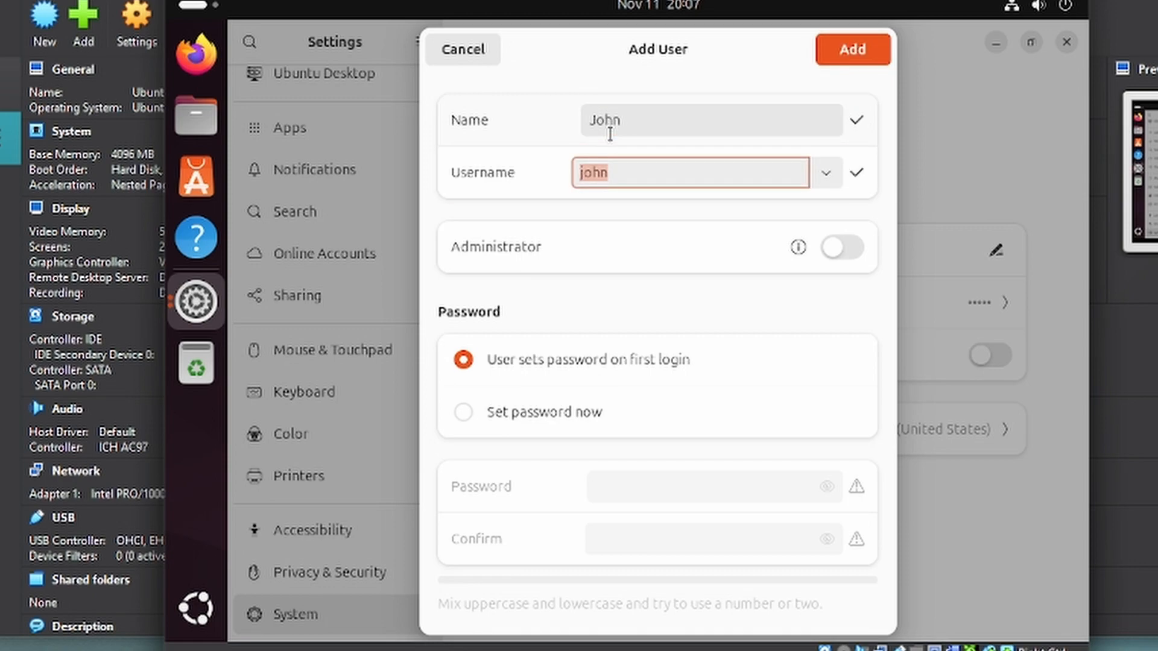
pyautogui.press('Tab')
pyautogui.press('Tab')
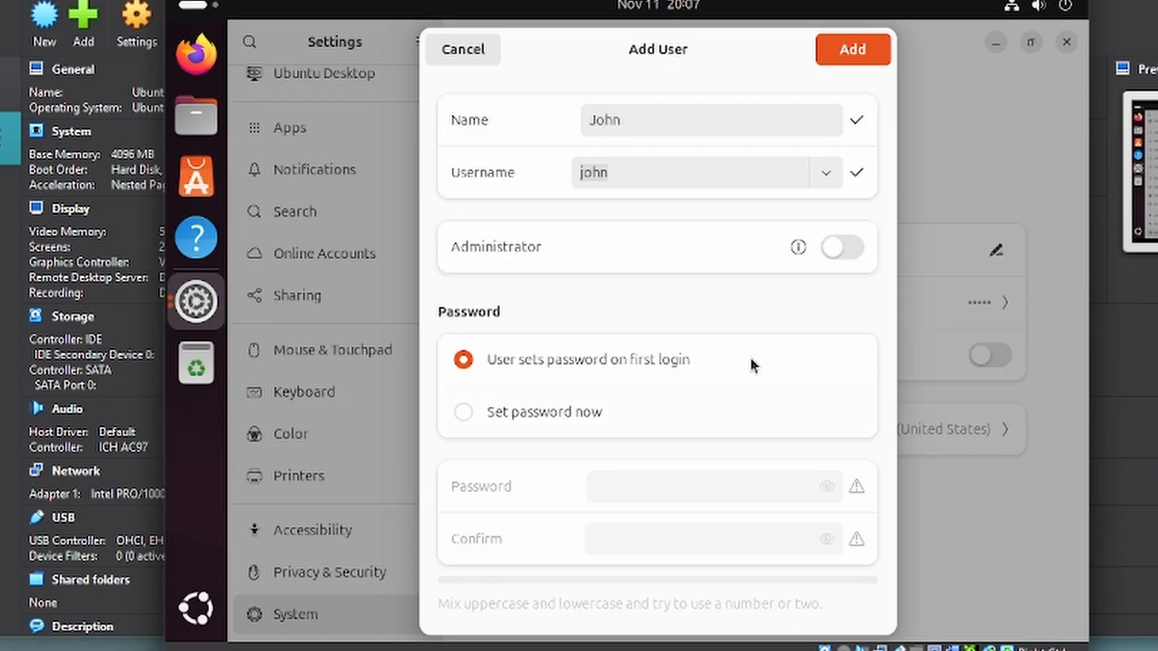
# - Keep John a standard user who sets his password at first login, and add him
pyautogui.click(850, 254)
pyautogui.click(464, 411)
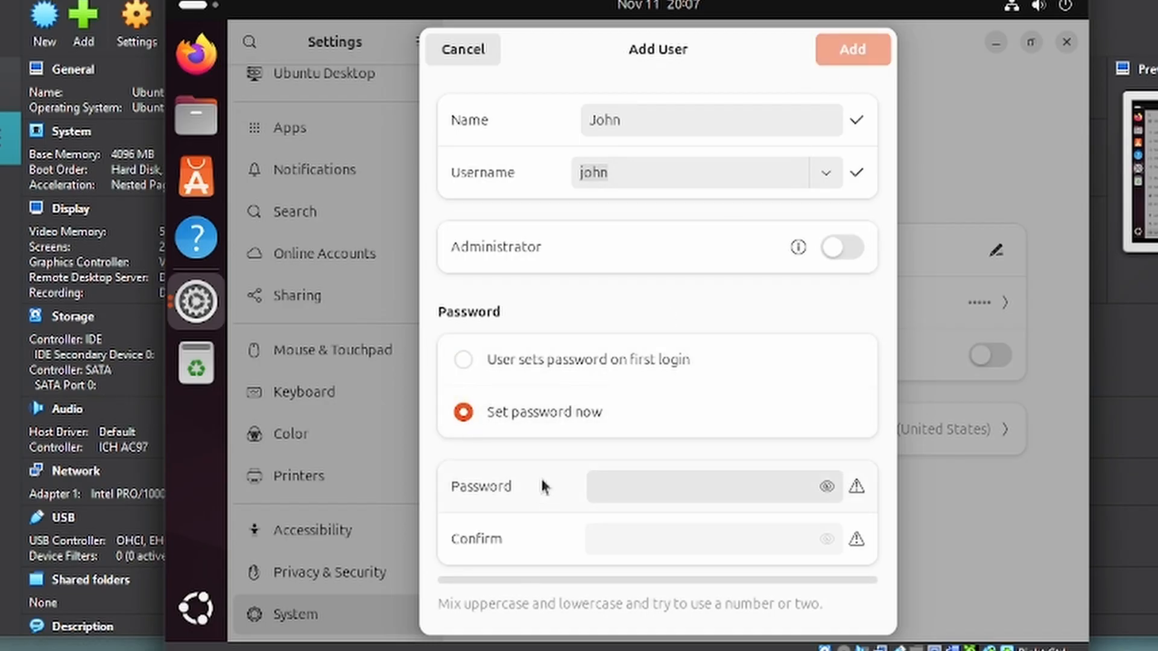
pyautogui.click(463, 360)
pyautogui.click(845, 49)
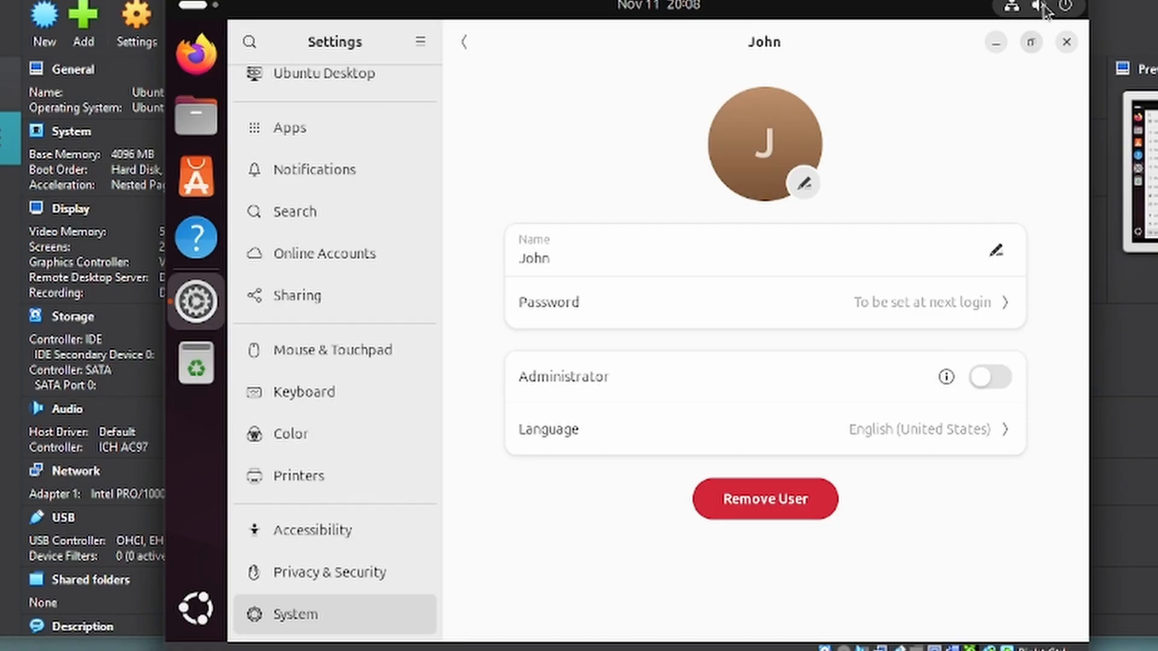
# - Choose Switch User from the system menu's power options to reach the login screen
pyautogui.click(1065, 7)
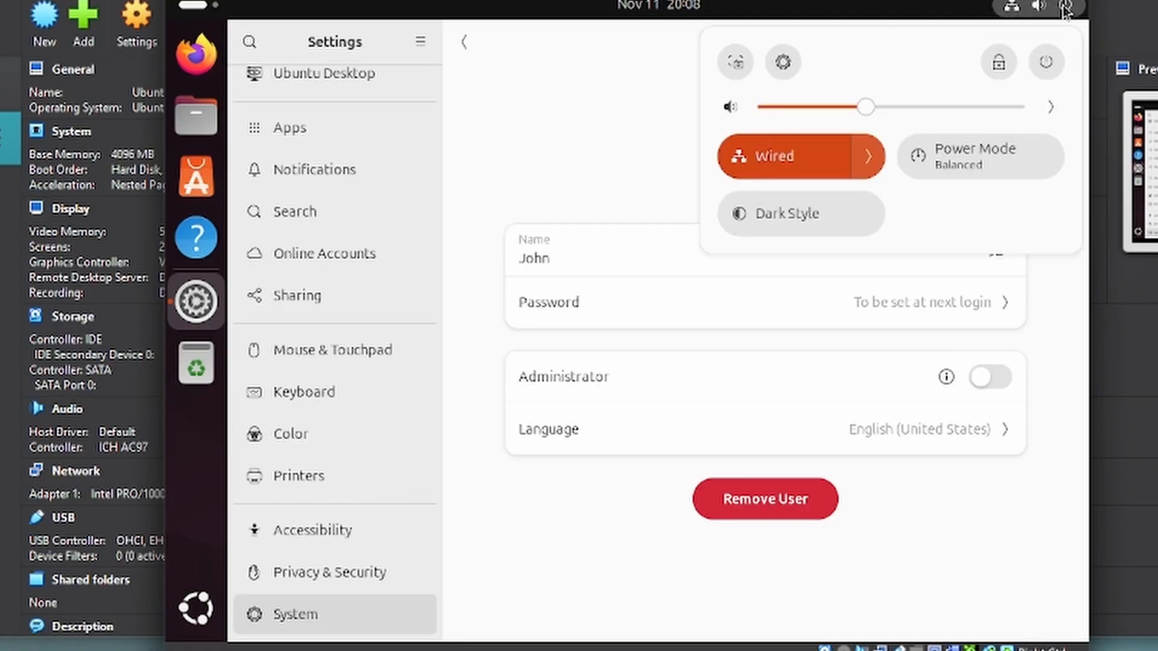
pyautogui.click(1046, 63)
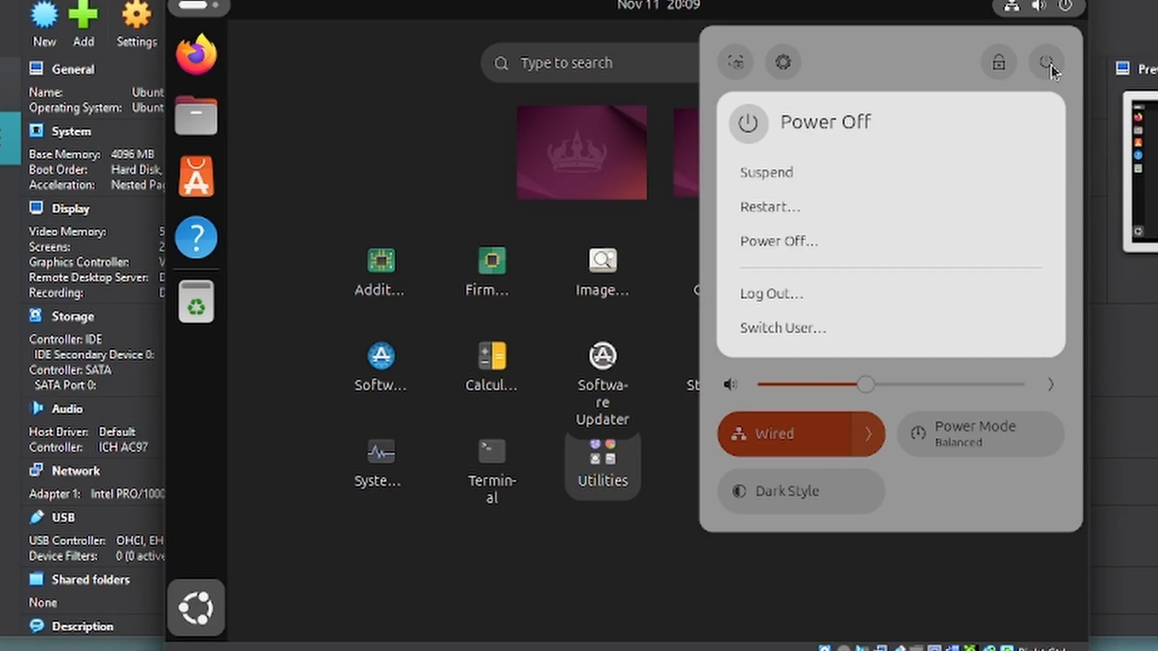
pyautogui.click(782, 328)
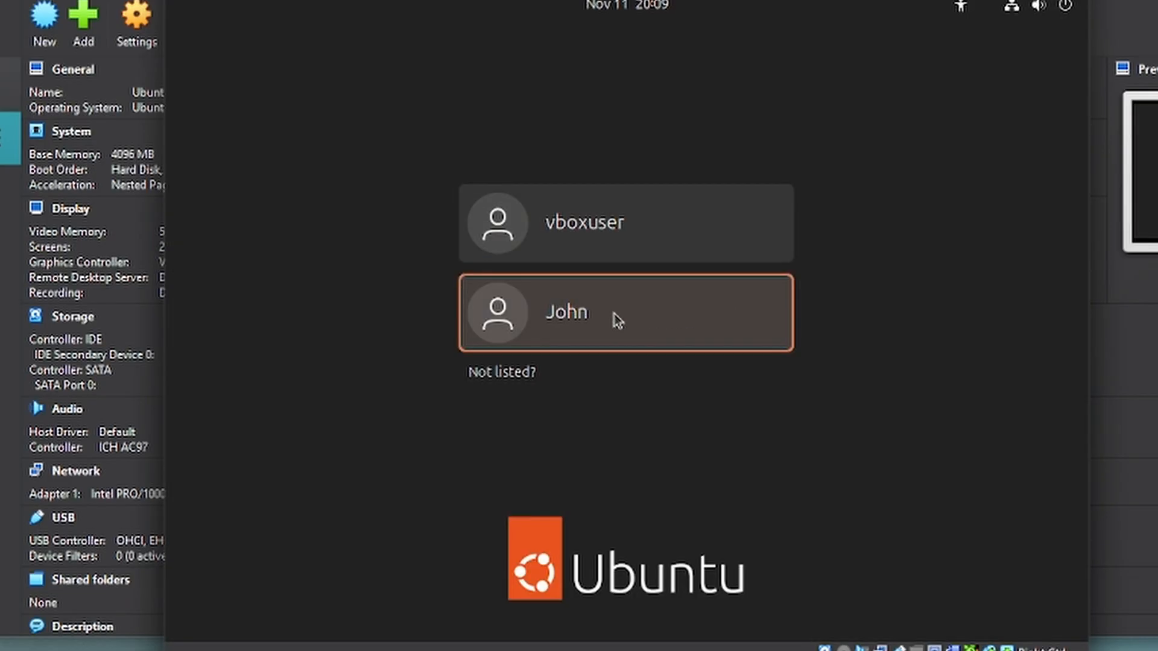
# - Log in as John, setting and confirming his new password
pyautogui.click(618, 322)
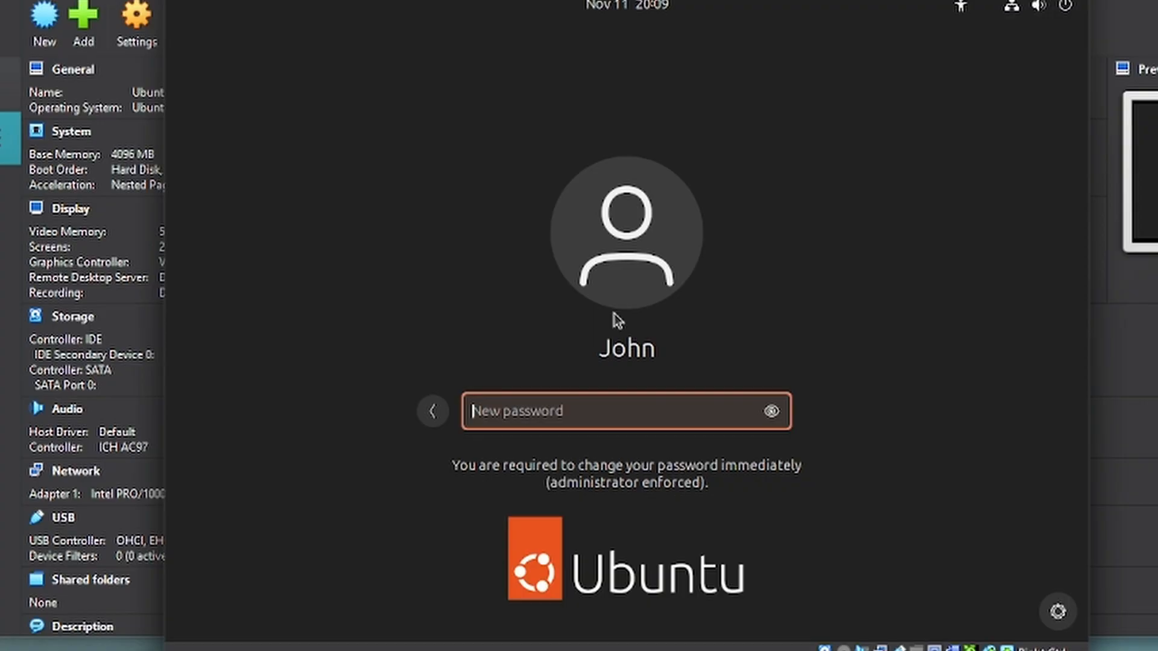
pyautogui.write('Password1')
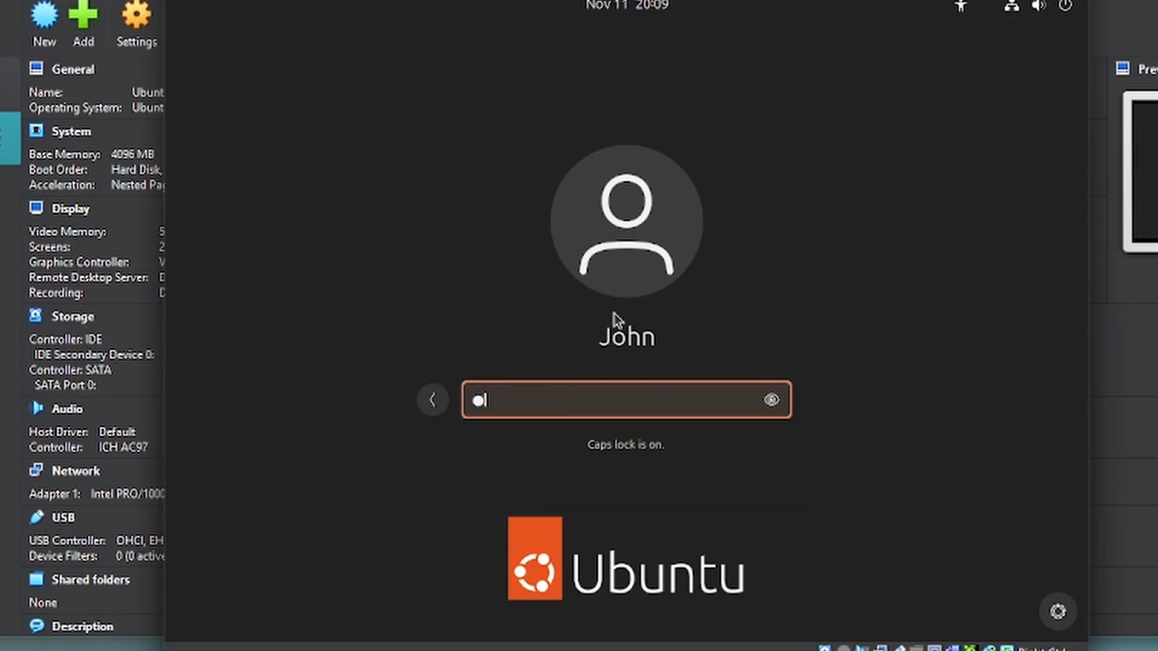
pyautogui.press('Return')
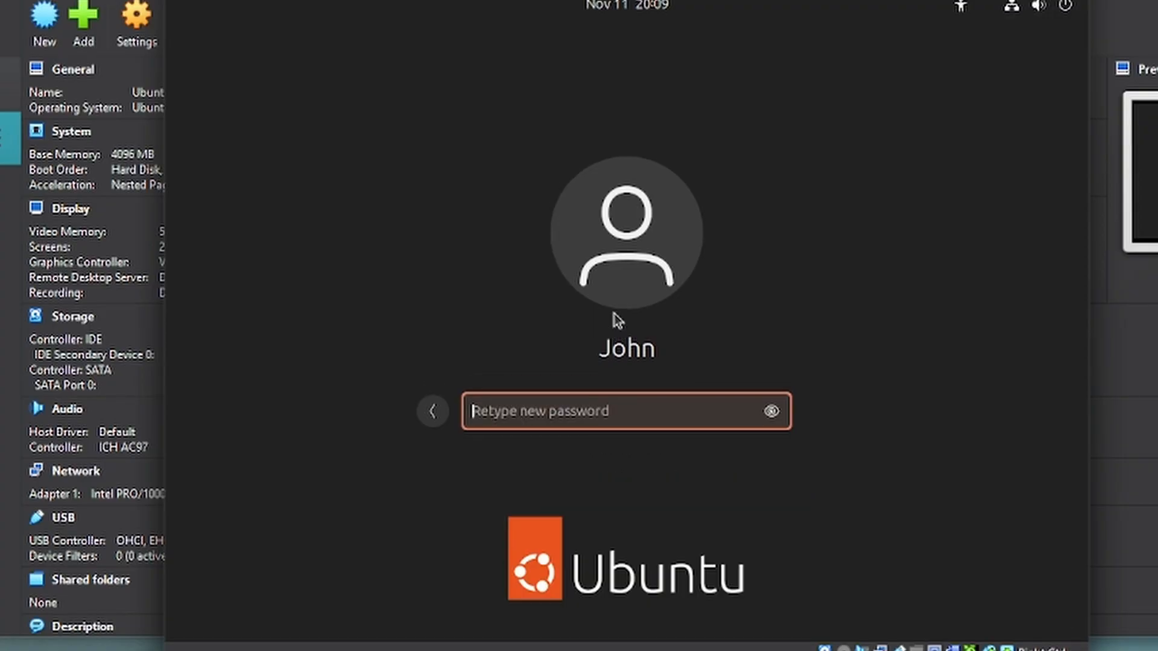
pyautogui.write('Password1')
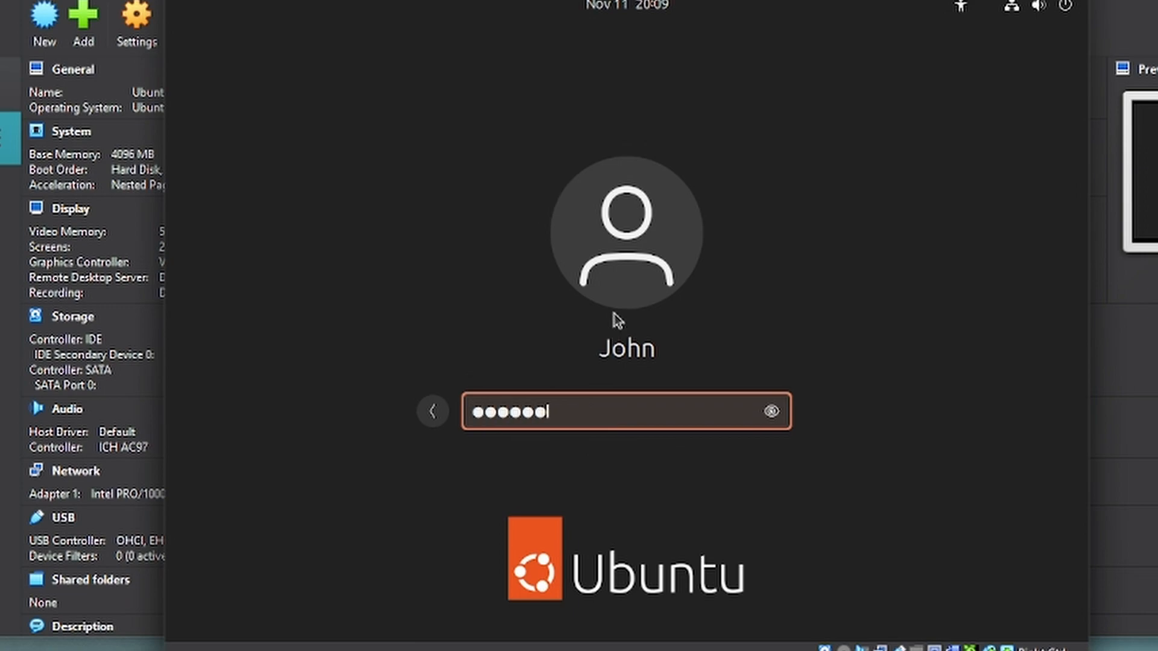
pyautogui.press('Return')
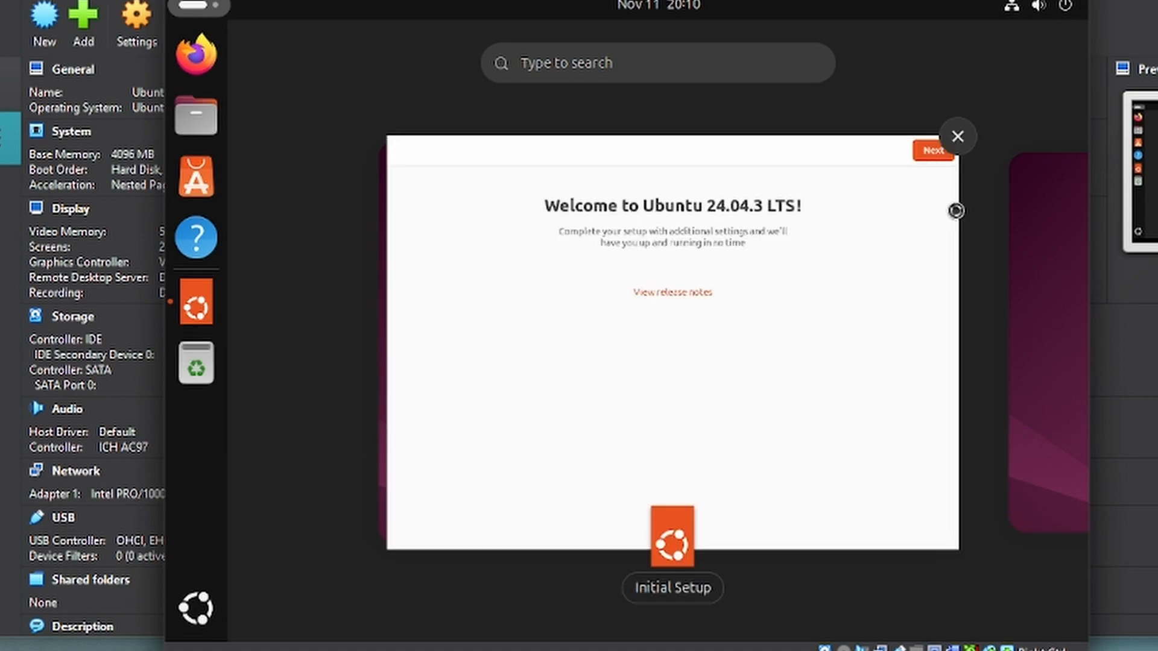
# - Complete the Welcome to Ubuntu setup: Next, skip Ubuntu Pro, Next, then Finish
pyautogui.click(929, 170)
pyautogui.click(1048, 38)
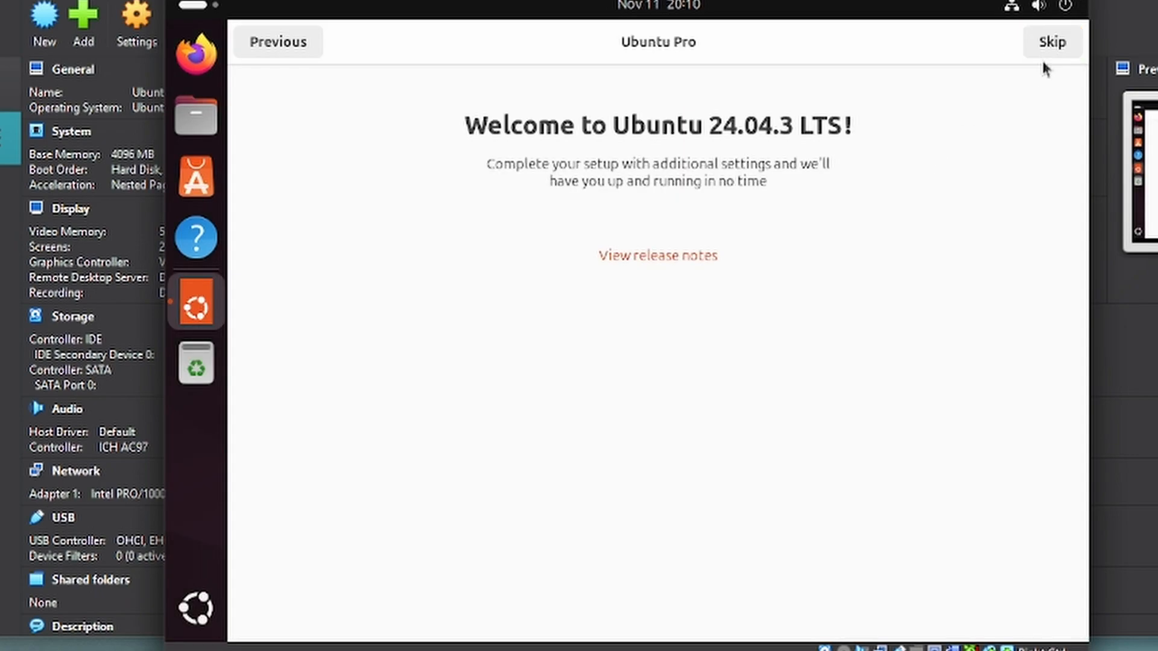
pyautogui.click(1048, 40)
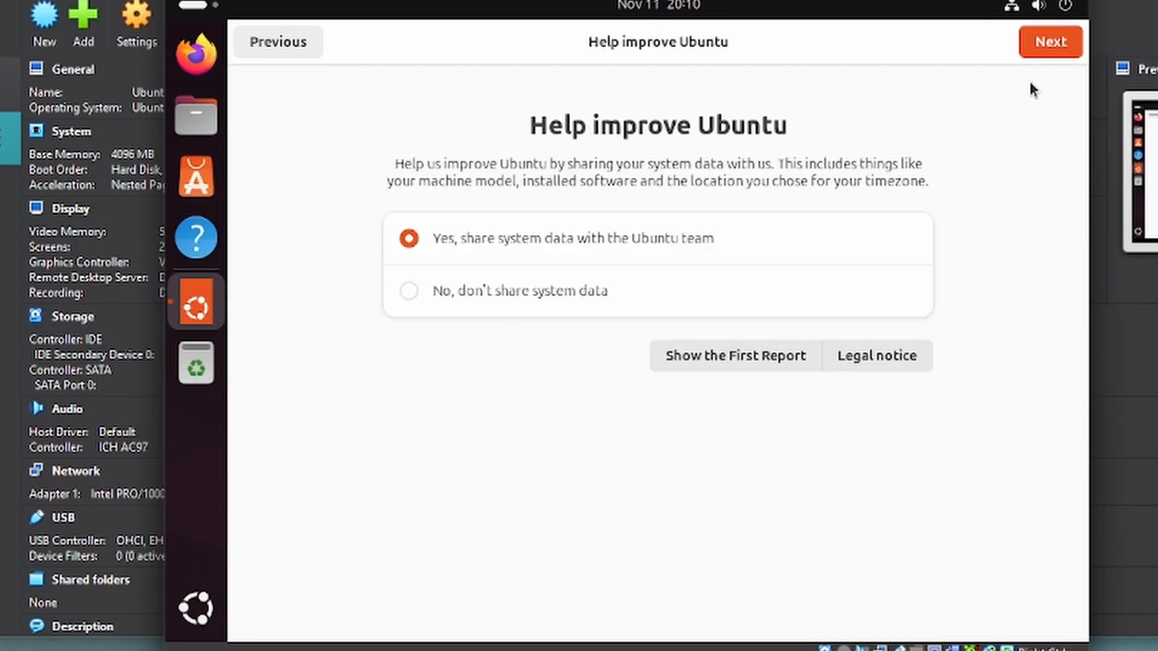
pyautogui.click(1045, 46)
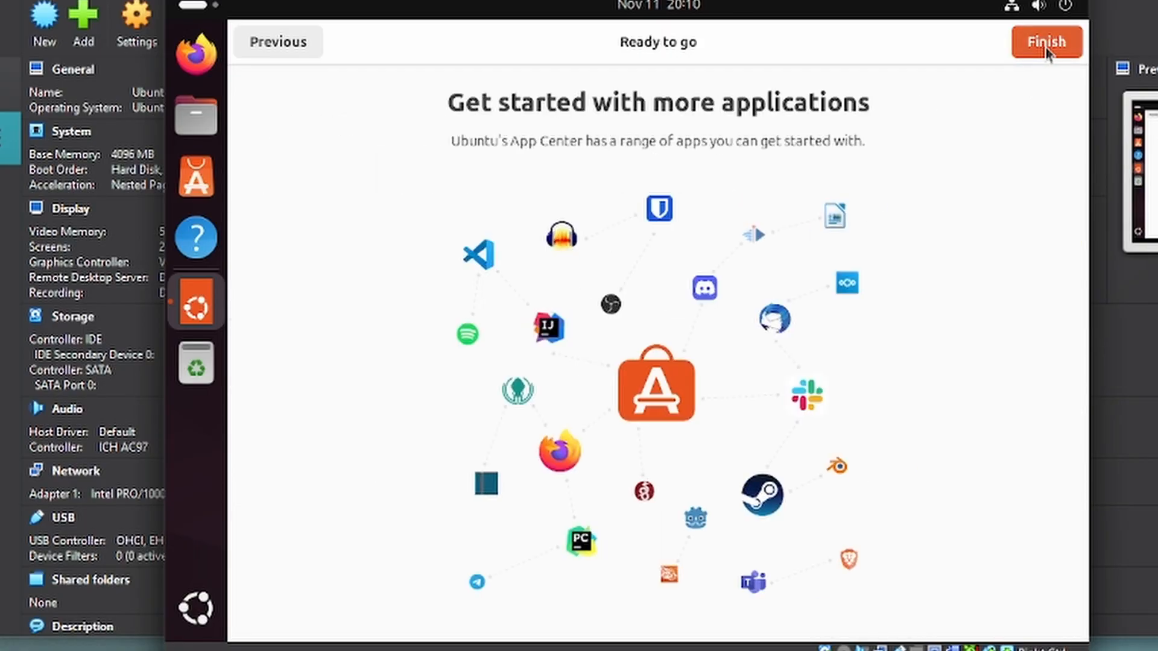
pyautogui.click(1053, 40)
pyautogui.click(1063, 8)
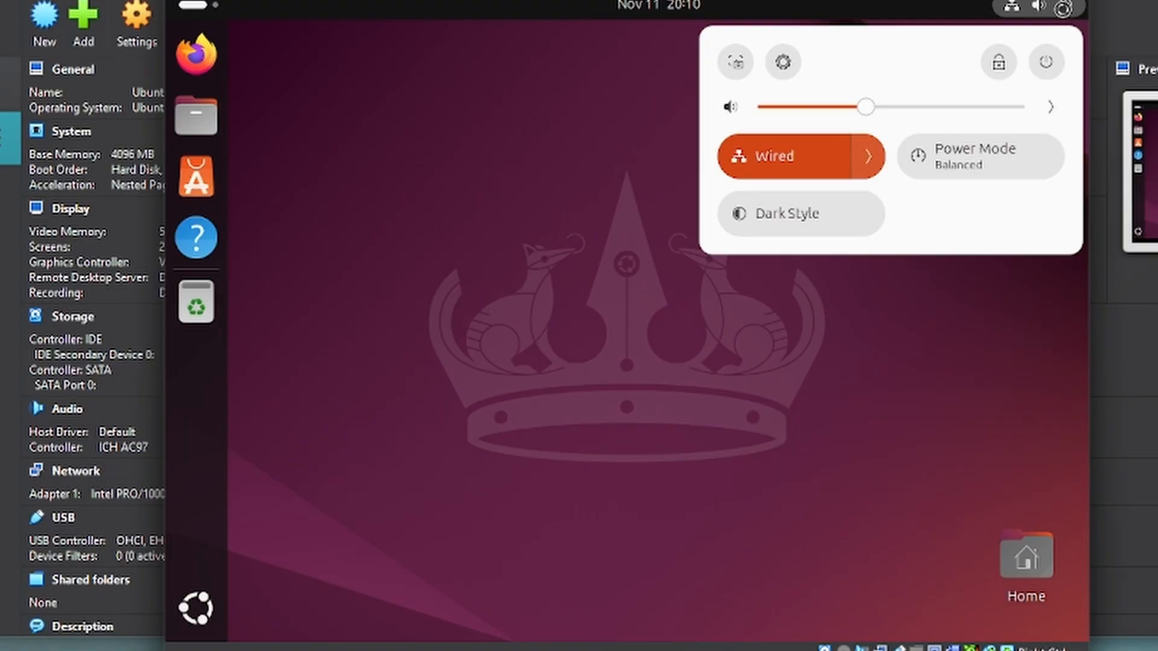
# - Switch user back to vboxuser and sign in with its password
pyautogui.click(1045, 62)
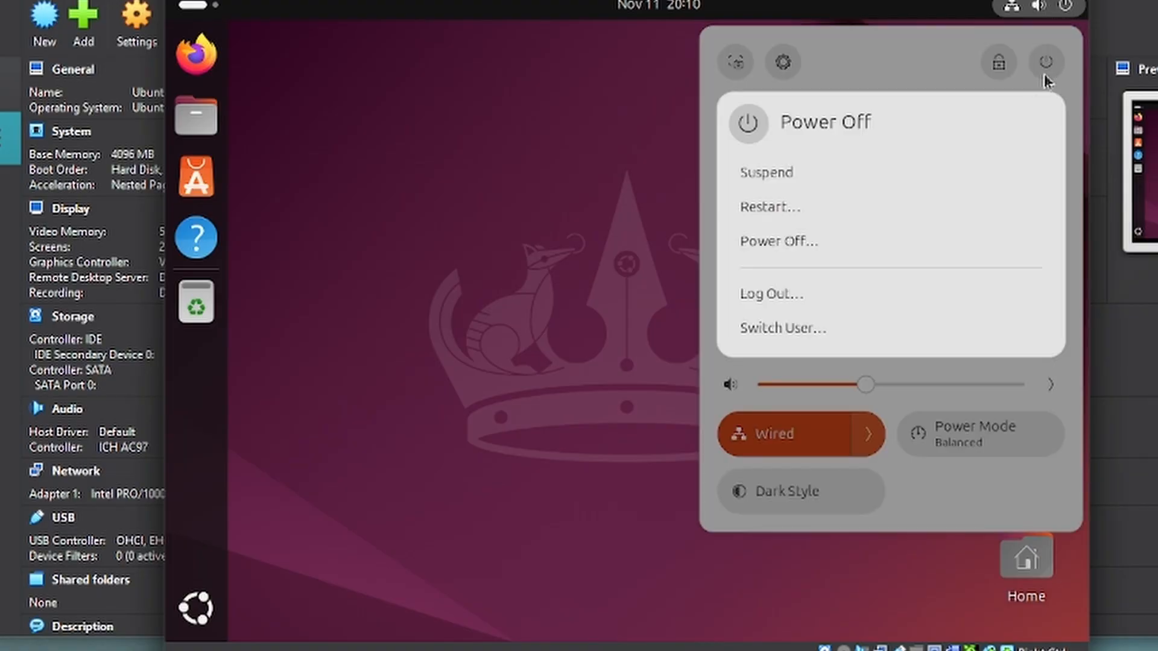
pyautogui.click(800, 326)
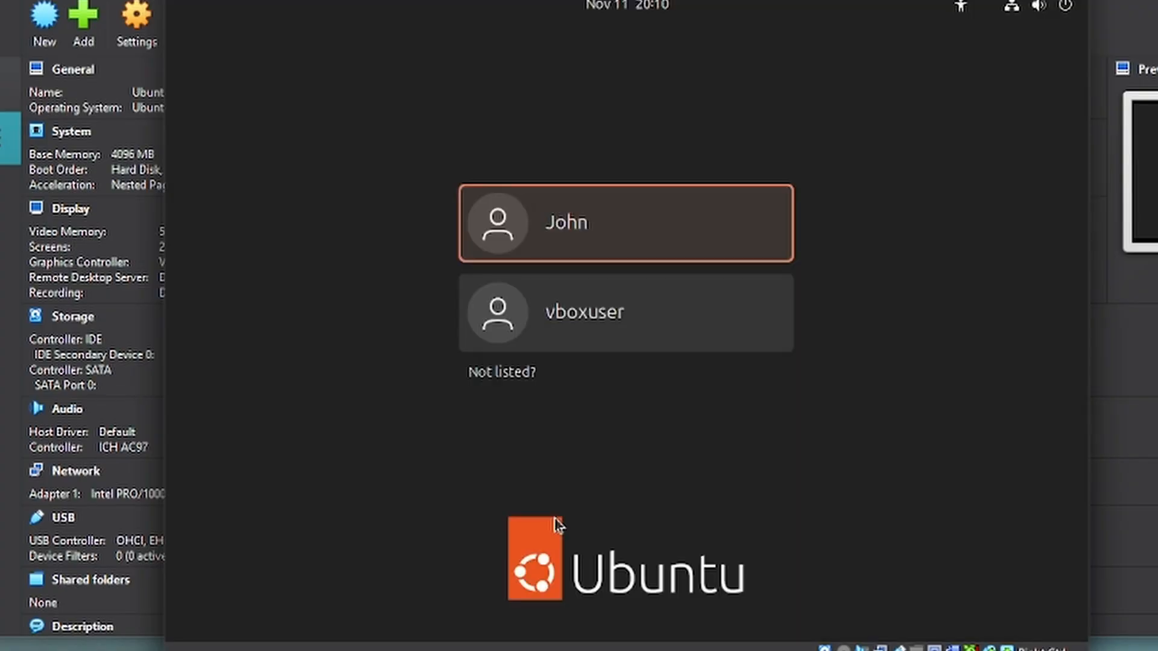
pyautogui.click(589, 320)
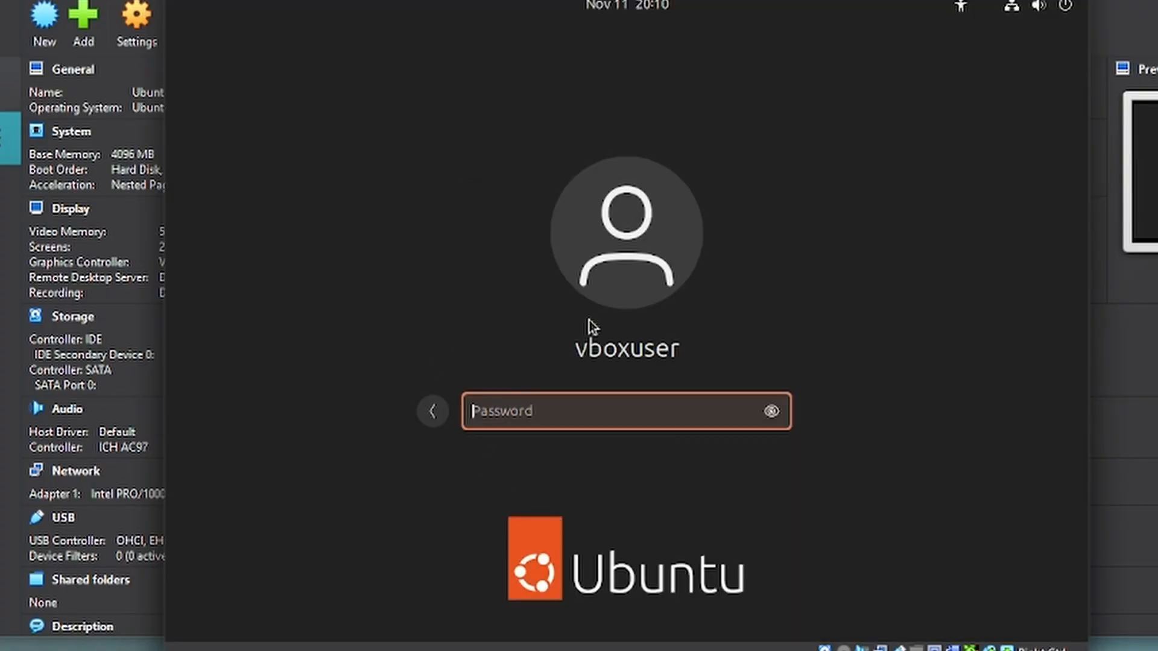
pyautogui.press('capslock')
pyautogui.write('●')
pyautogui.press('capslock')
pyautogui.write('●●●●●●')
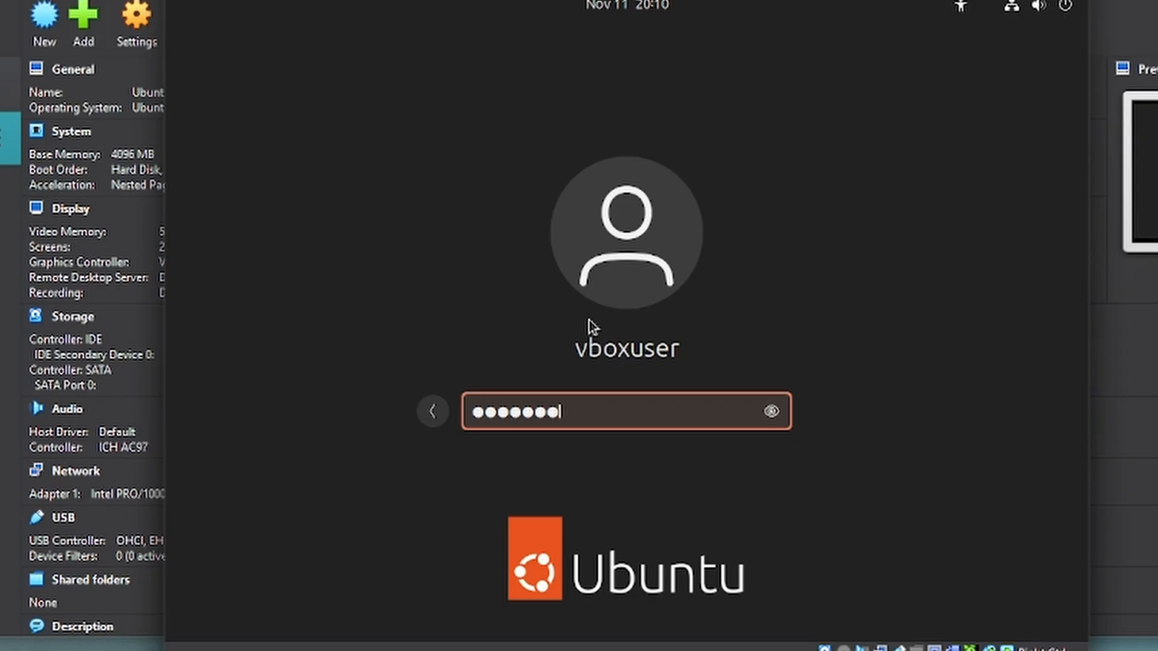
pyautogui.write('●●')
pyautogui.press('Return')
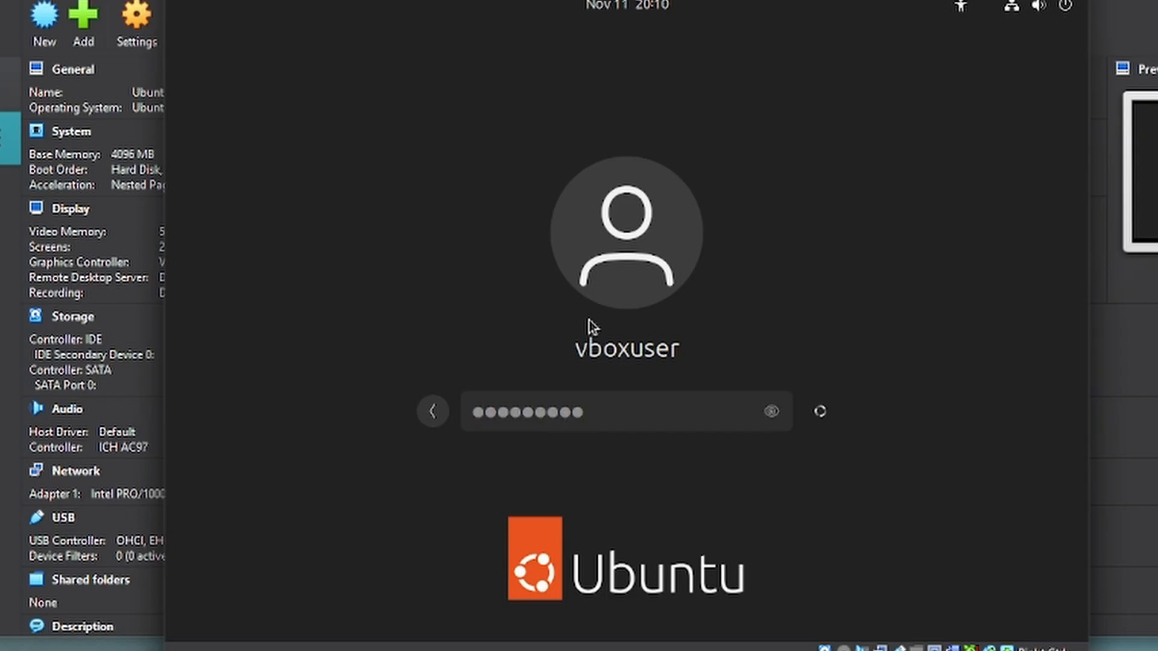